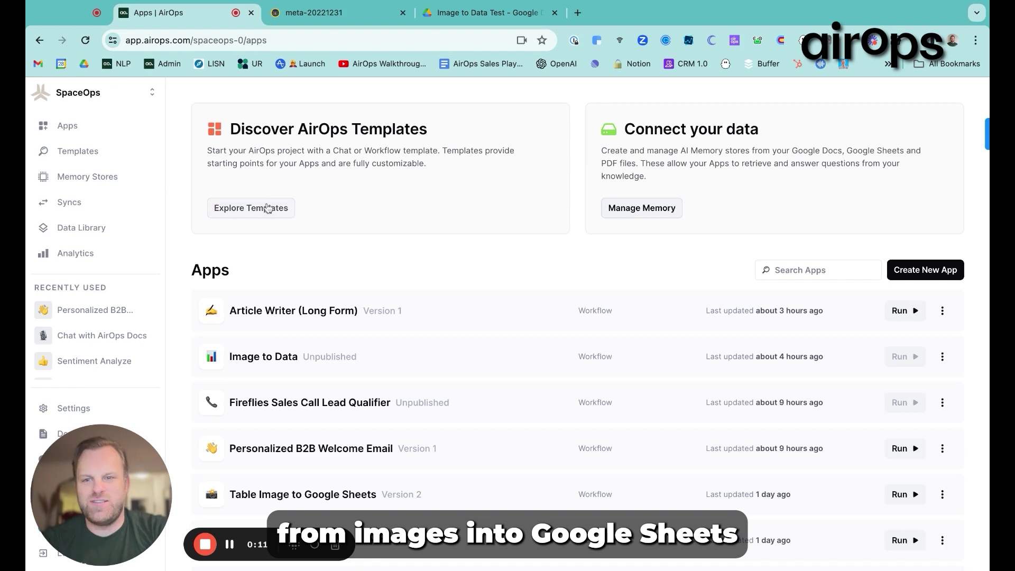
Create a new app from the Image to Data template under the templates' Image section
left_click(238, 217)
scroll(385, 245, "down", 8)
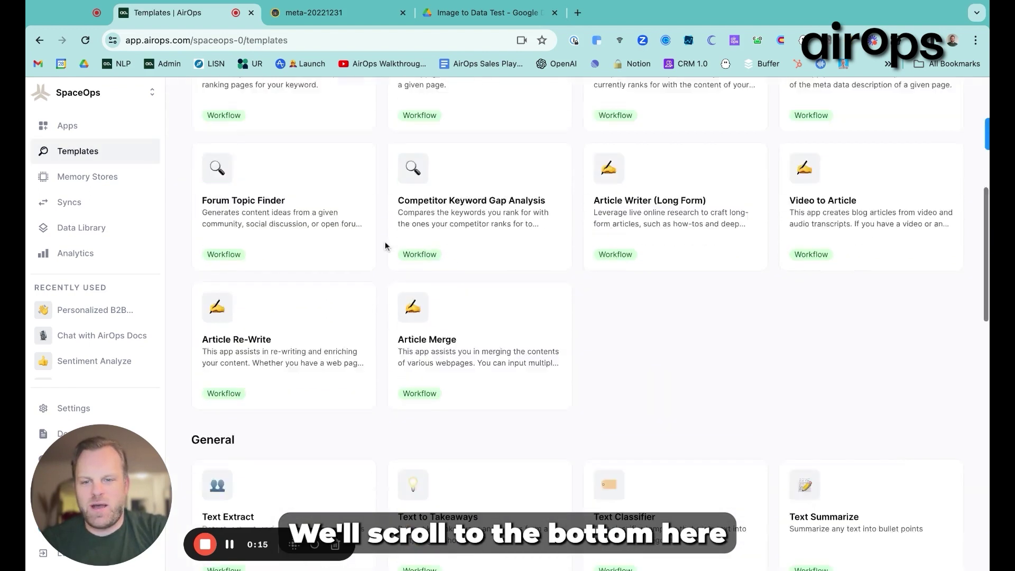
scroll(385, 244, "down", 15)
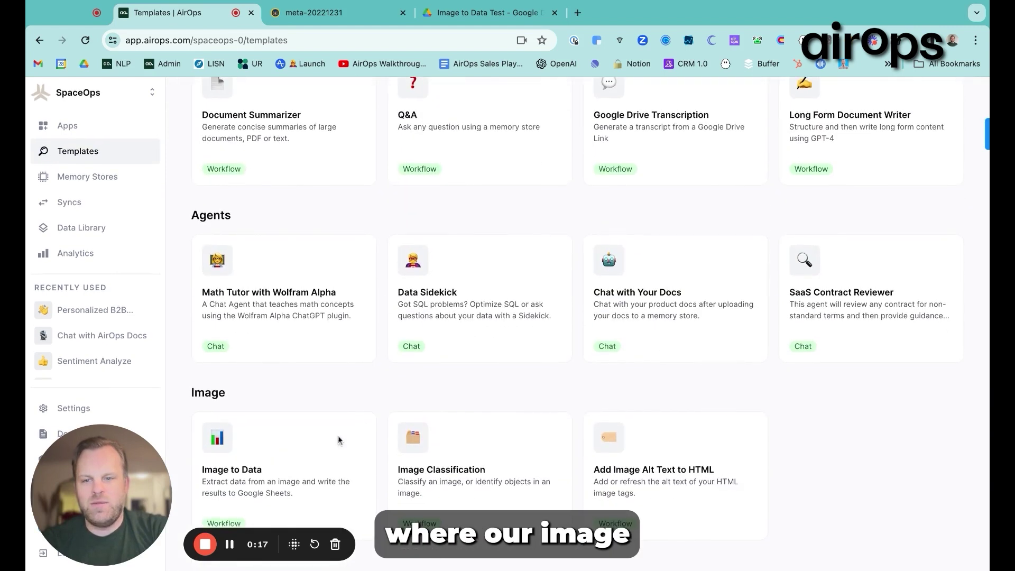
mouse_move(271, 515)
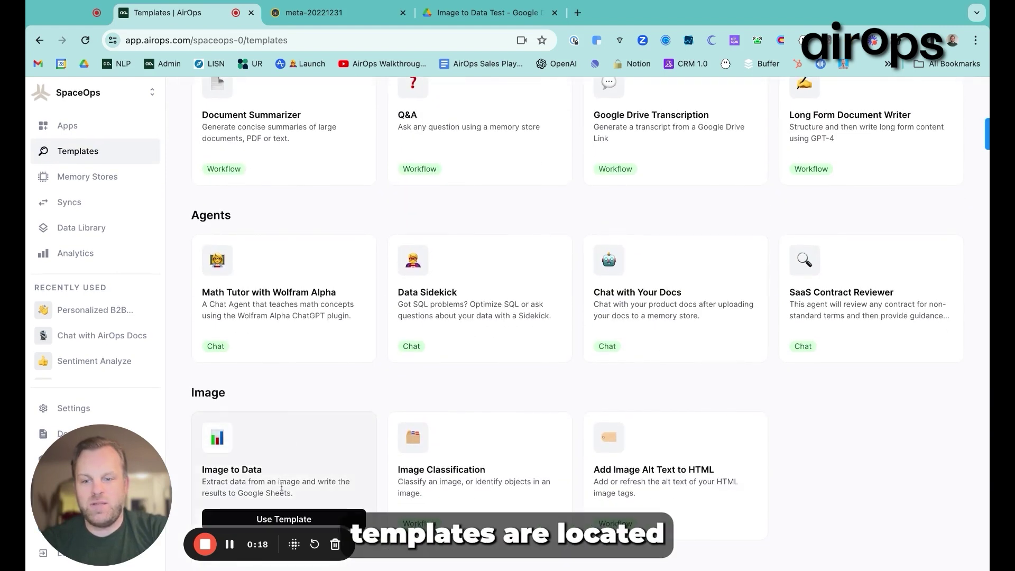
left_click(269, 520)
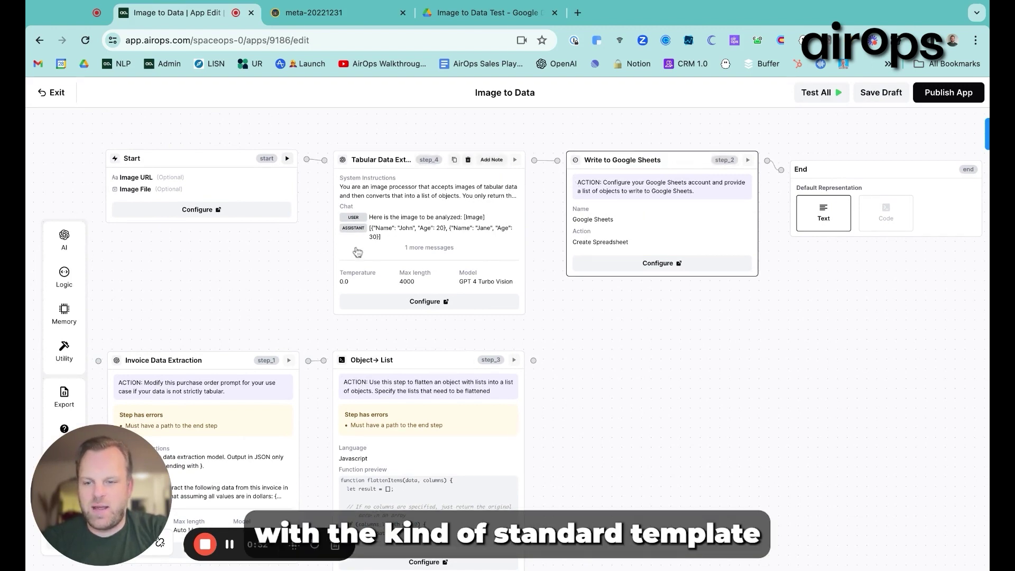
left_click(217, 196)
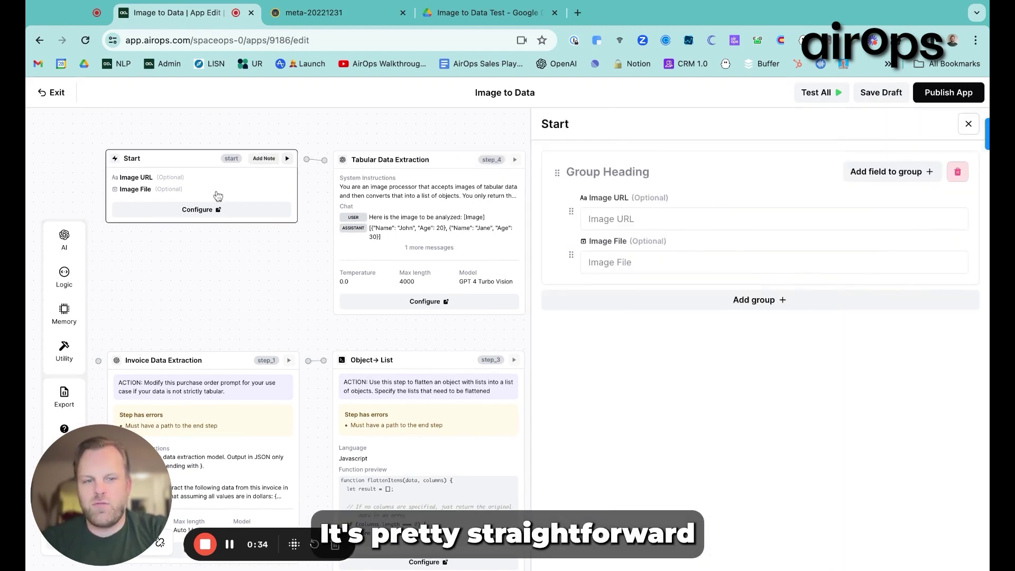
mouse_move(636, 214)
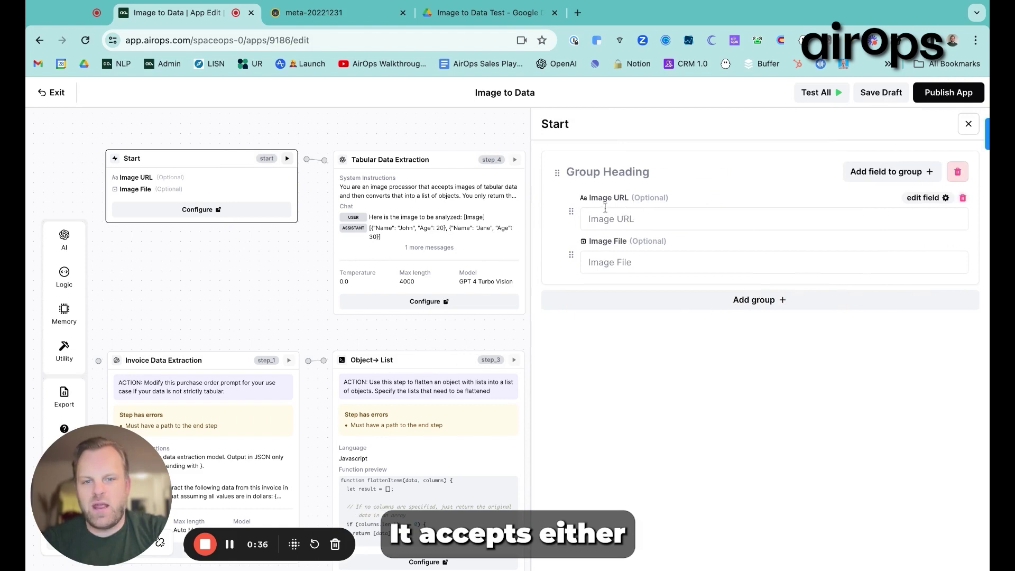
mouse_move(655, 252)
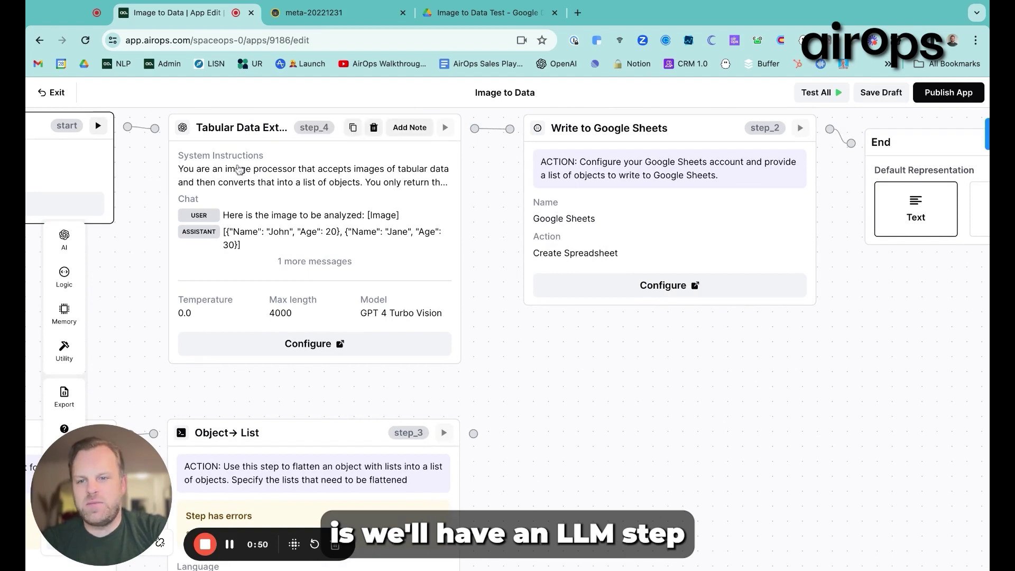
left_click(238, 169)
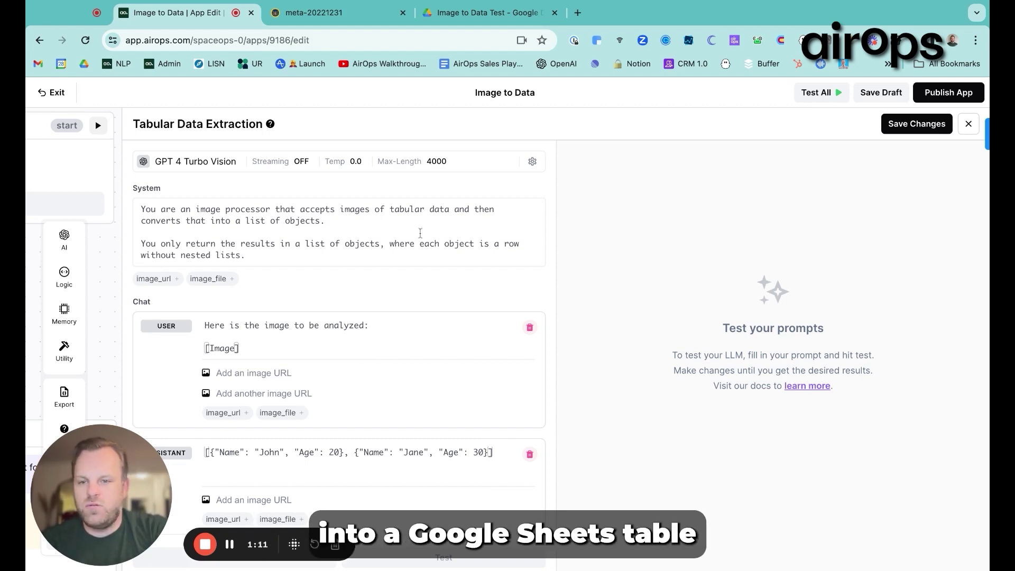
scroll(420, 233, "down", 1)
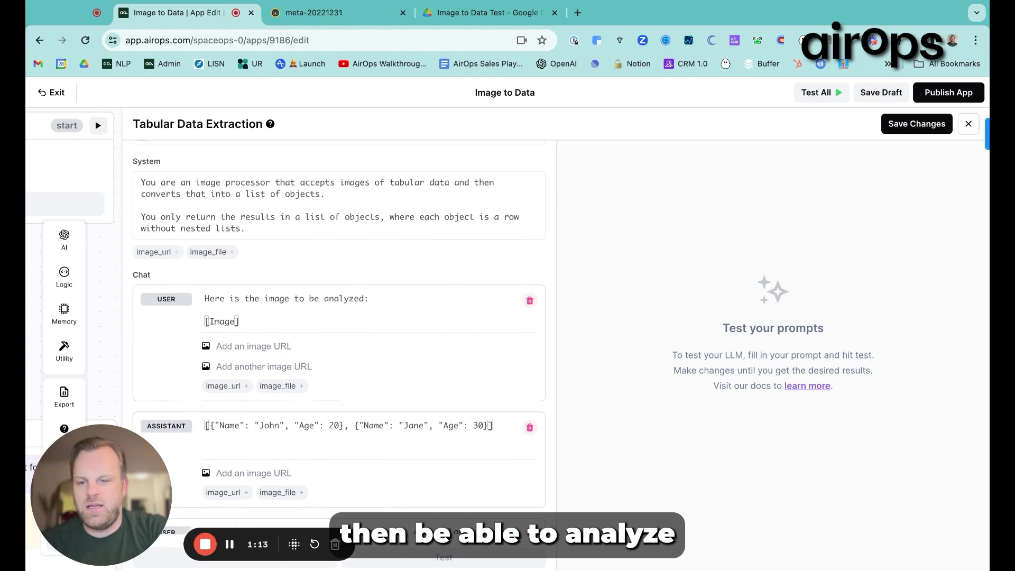
scroll(407, 236, "down", 6)
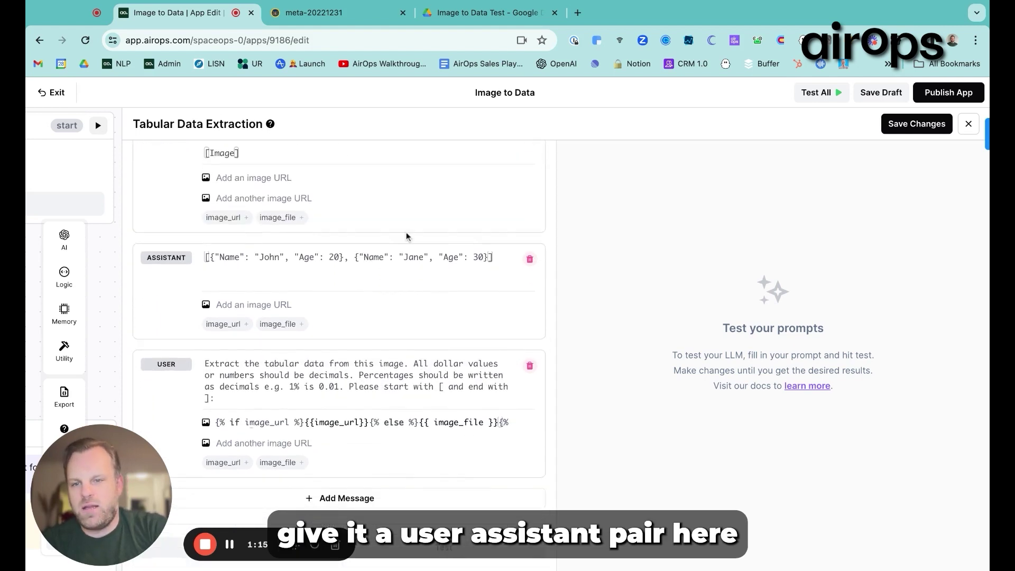
scroll(407, 237, "up", 2)
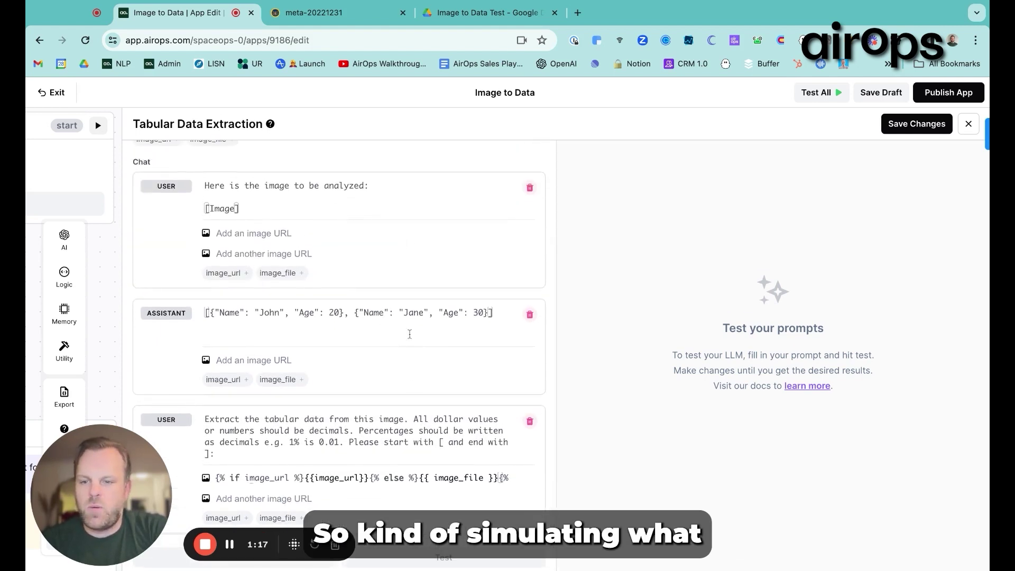
scroll(392, 306, "down", 2)
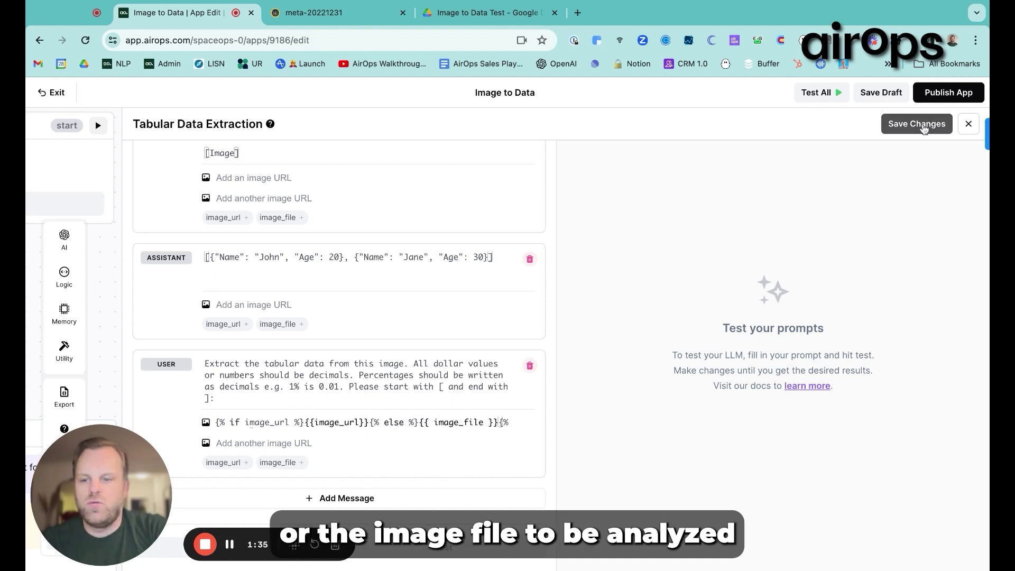
left_click(923, 125)
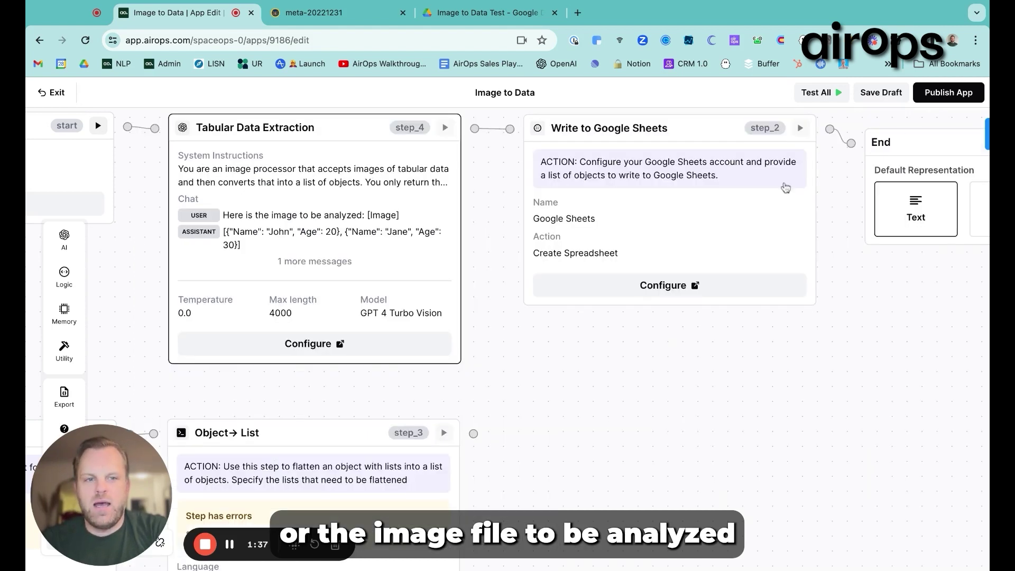
Set the Write to Google Sheets step's parent folder to Image to Data Test and save
scroll(715, 339, "up", 2)
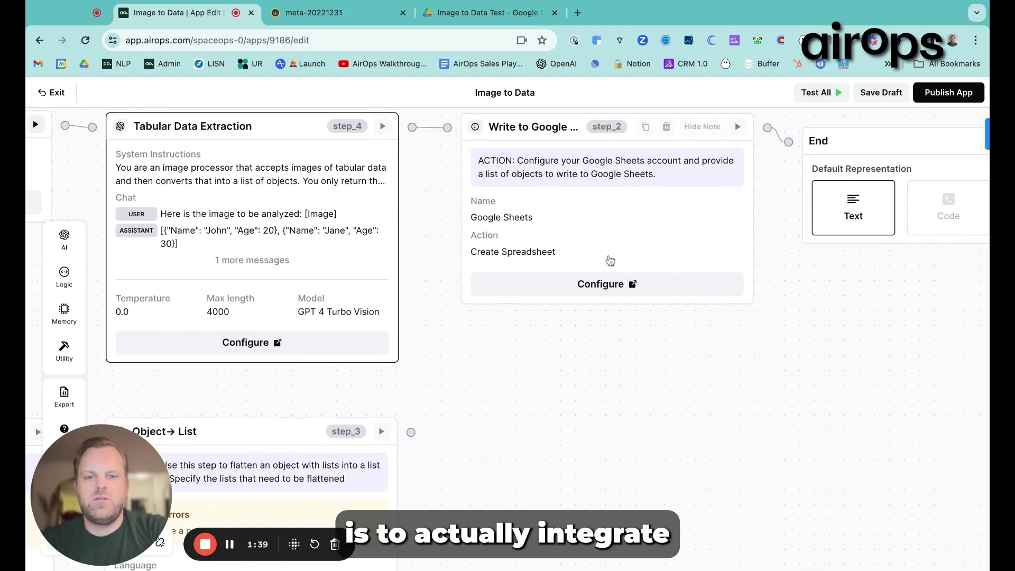
left_click(594, 231)
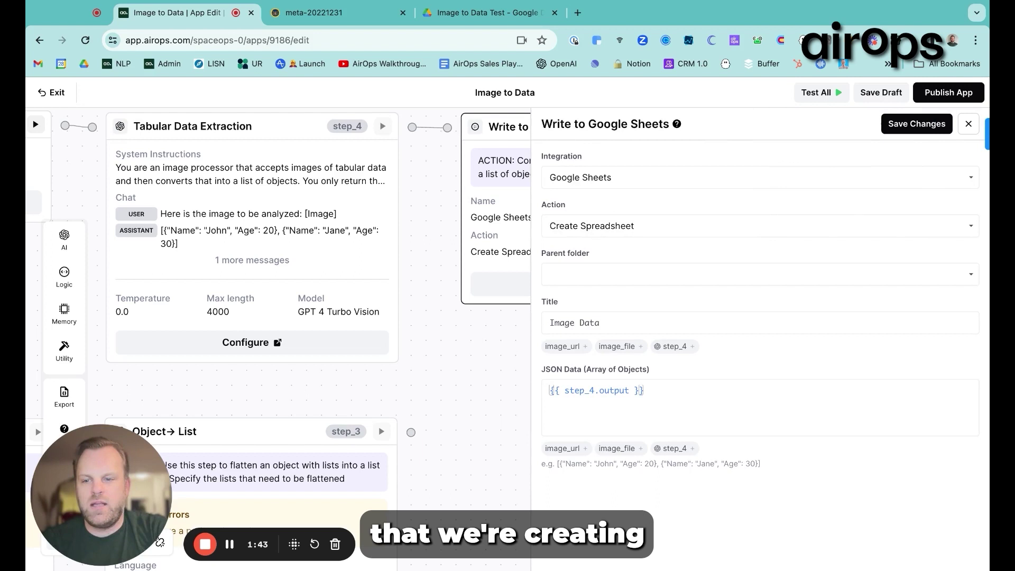
left_click(573, 274)
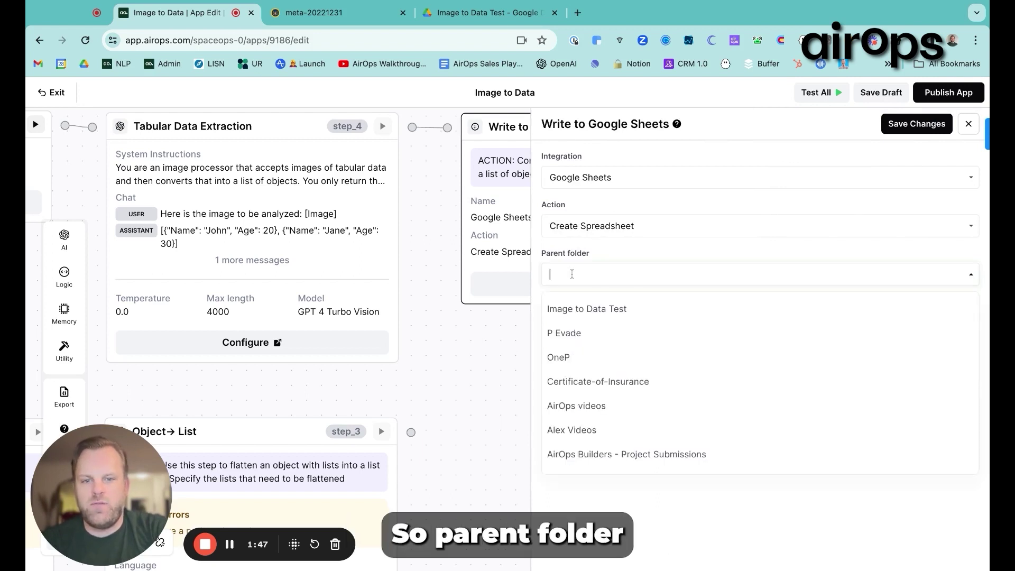
left_click(570, 308)
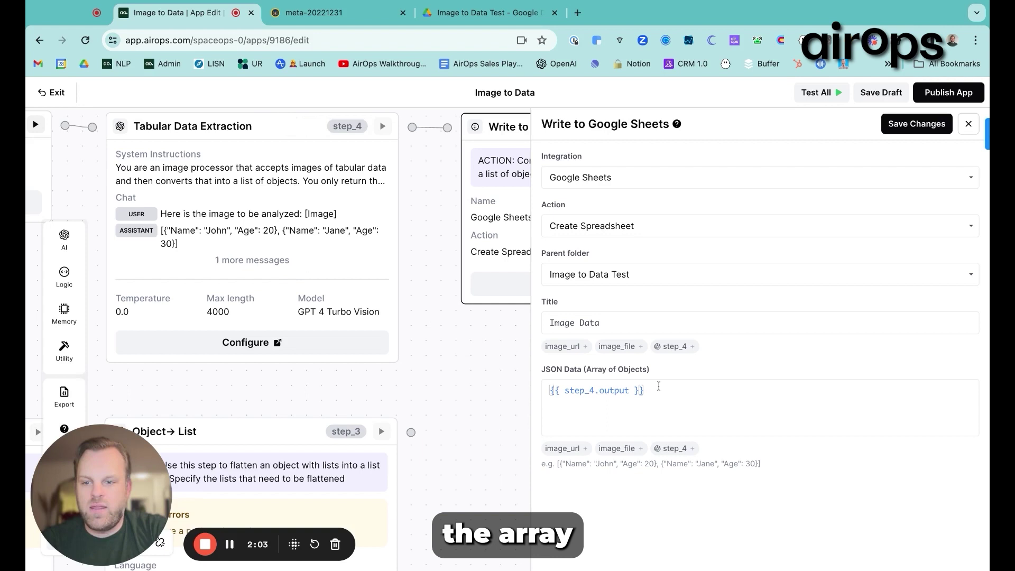
left_click(916, 123)
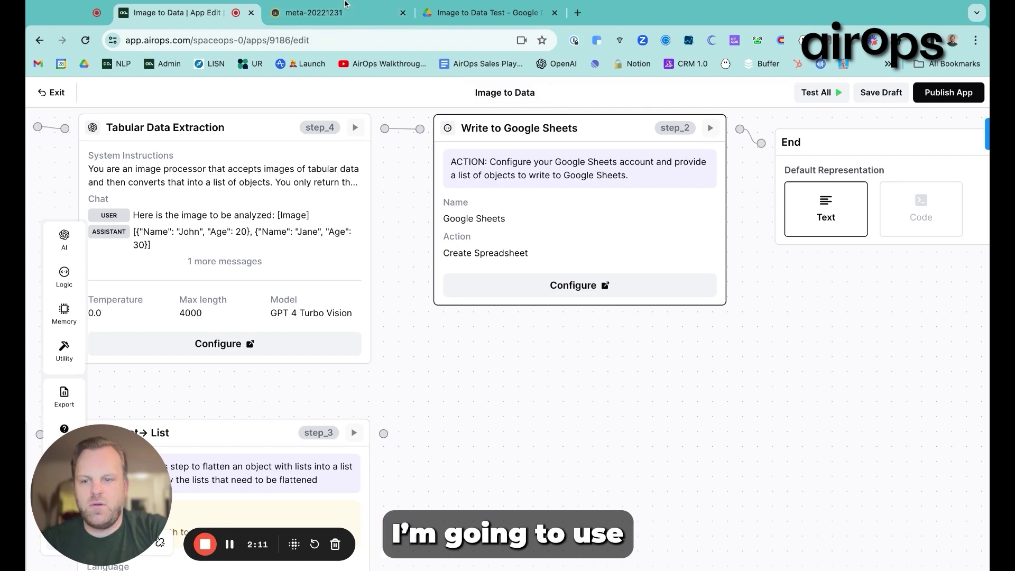
Screenshot the income statement table in Meta's 2022 10-K, then return to the AirOps editor
left_click(344, 7)
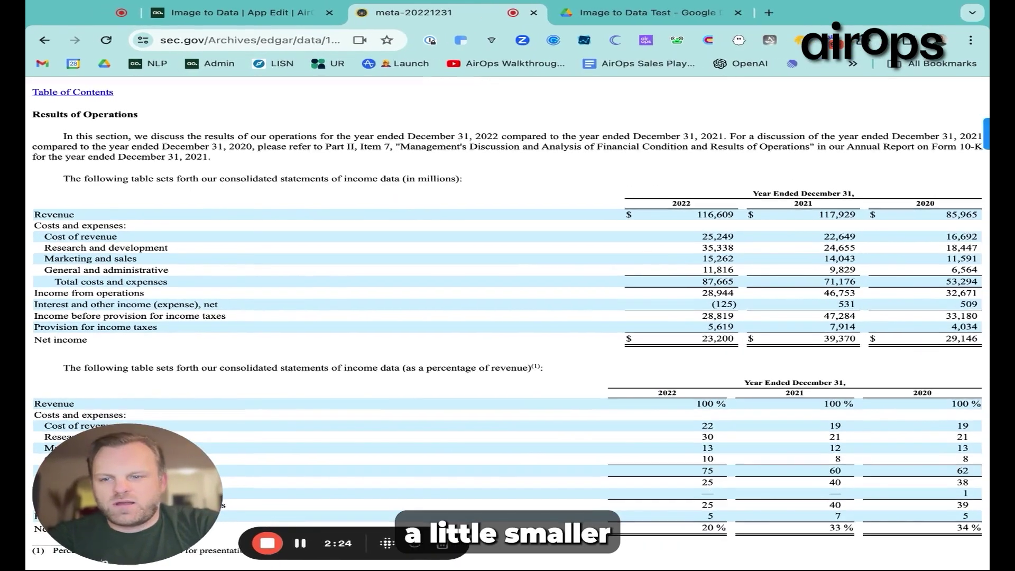
left_click_drag(26, 191, 28, 192)
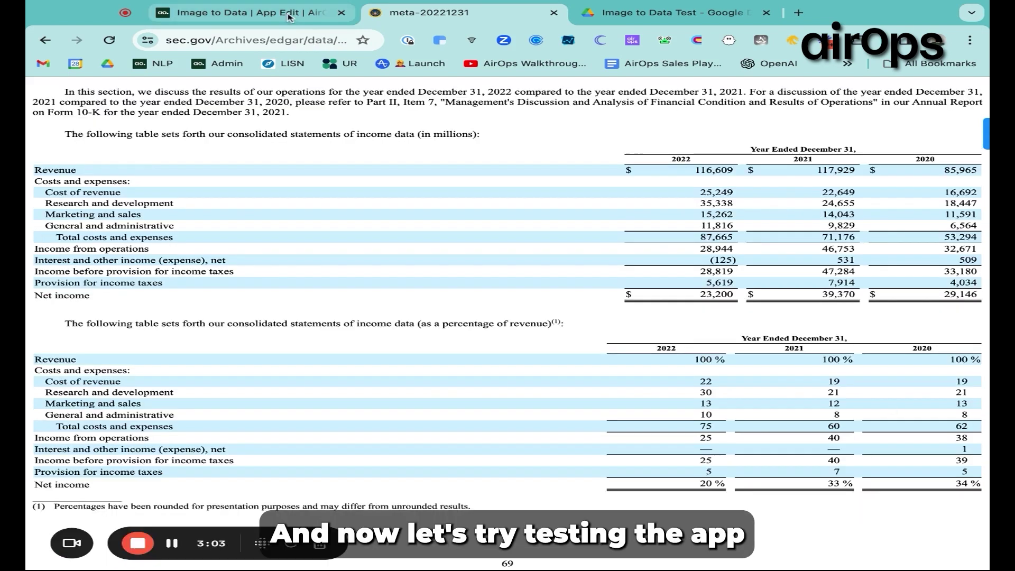
left_click(288, 18)
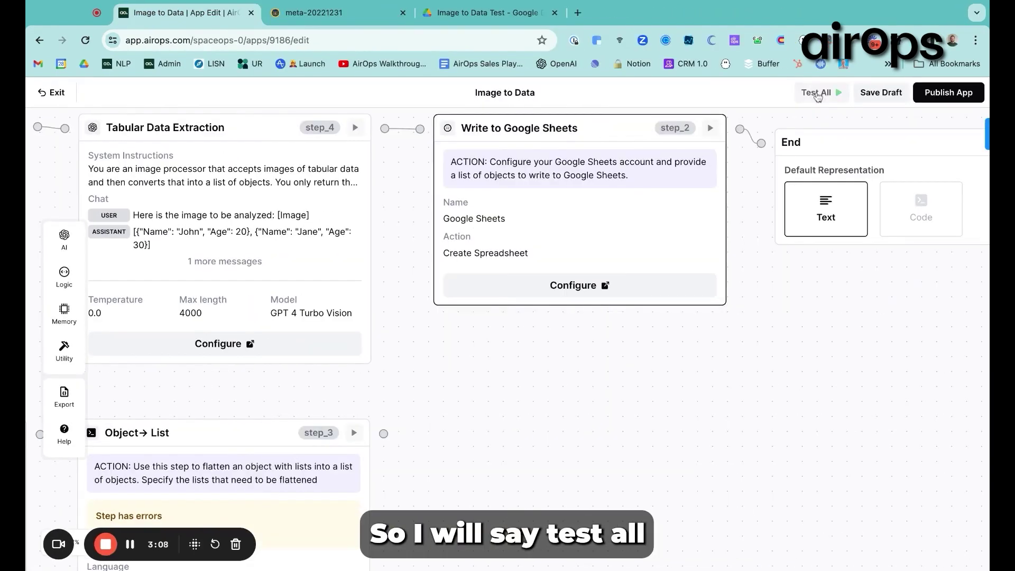
Test-run the whole workflow using the income-statement screenshot as the image file
left_click(817, 93)
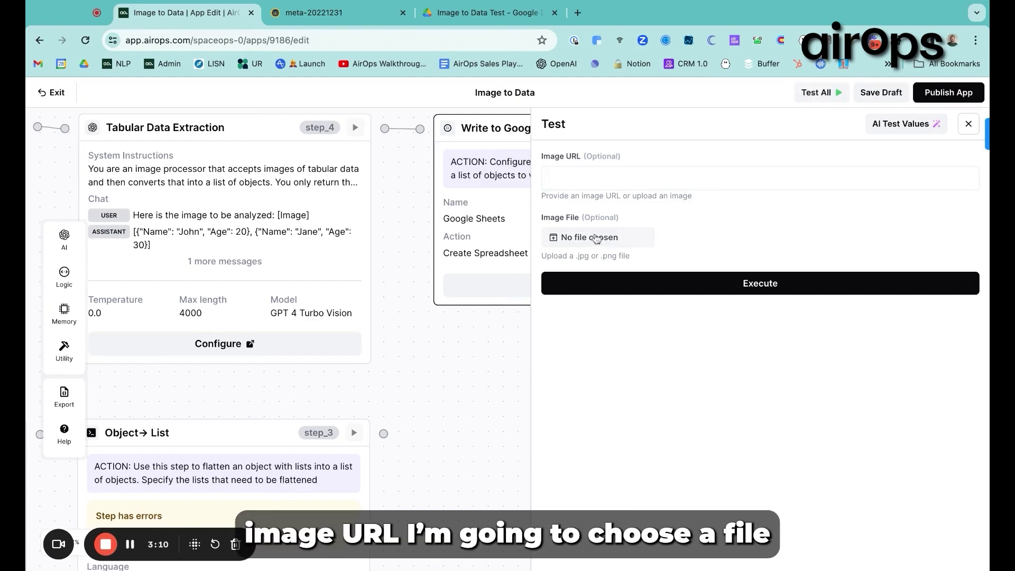
left_click(596, 239)
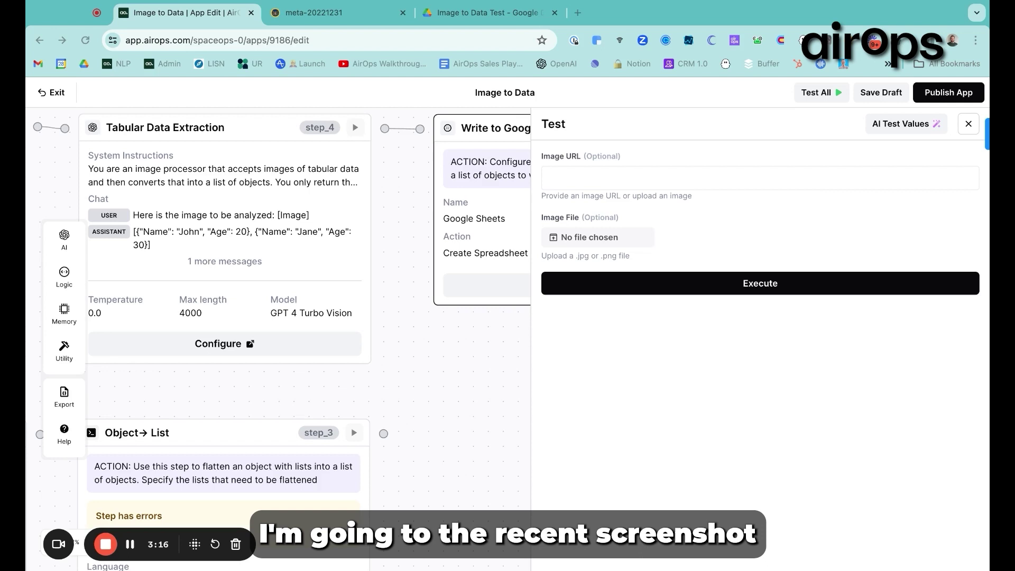
left_click(679, 285)
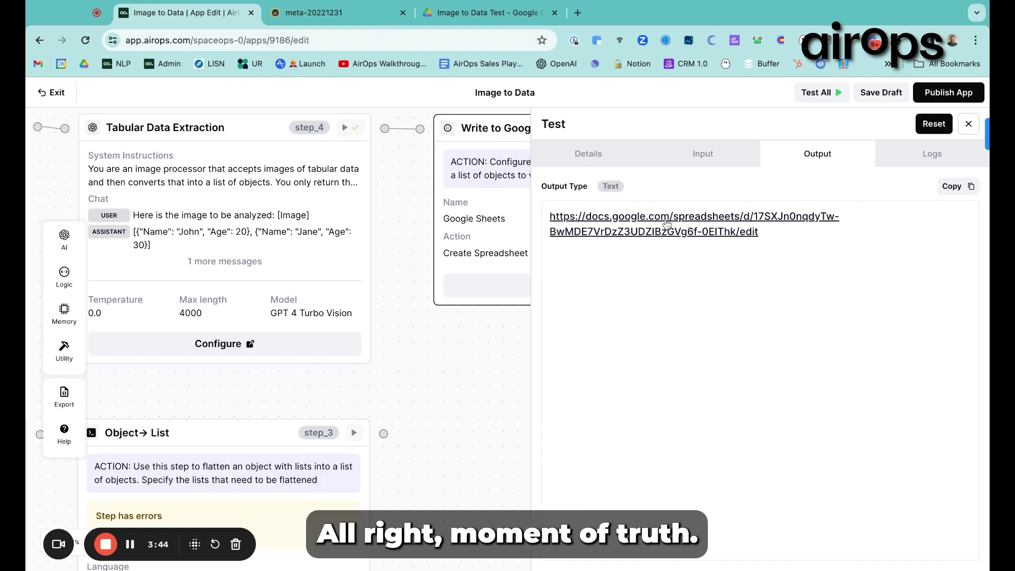
Open the generated Image Data spreadsheet and auto-fit column A to show full line-item names
left_click(666, 224)
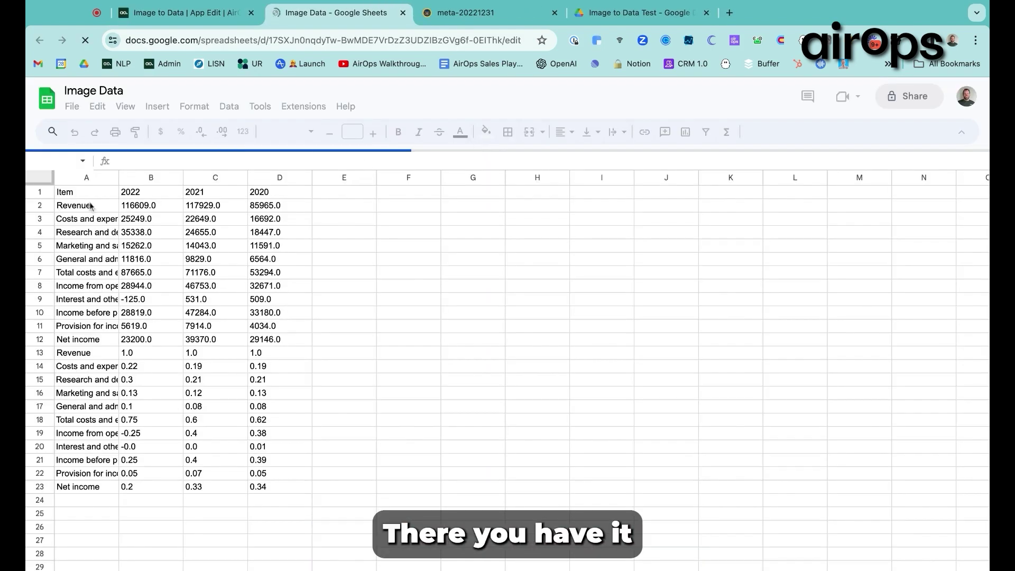
double_click(117, 174)
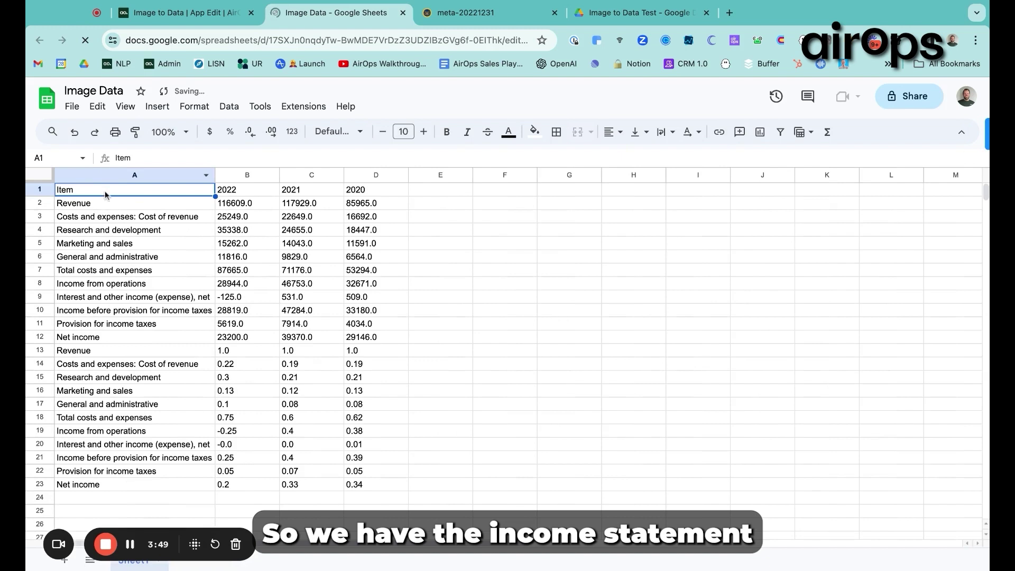
key("Right")
key("Left")
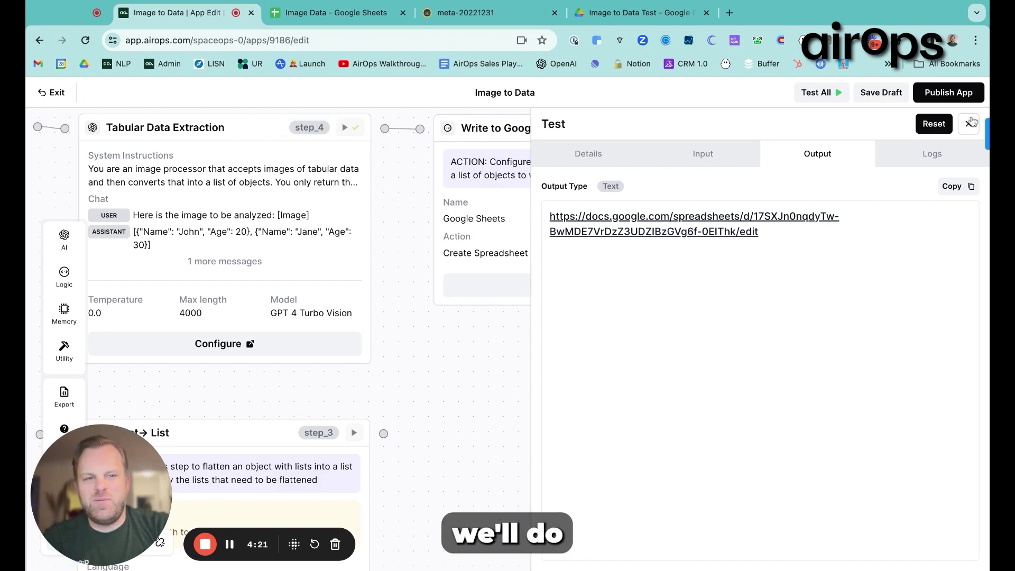
Publish the Image to Data app, go to its run page, and expand the Run Once options
left_click(946, 95)
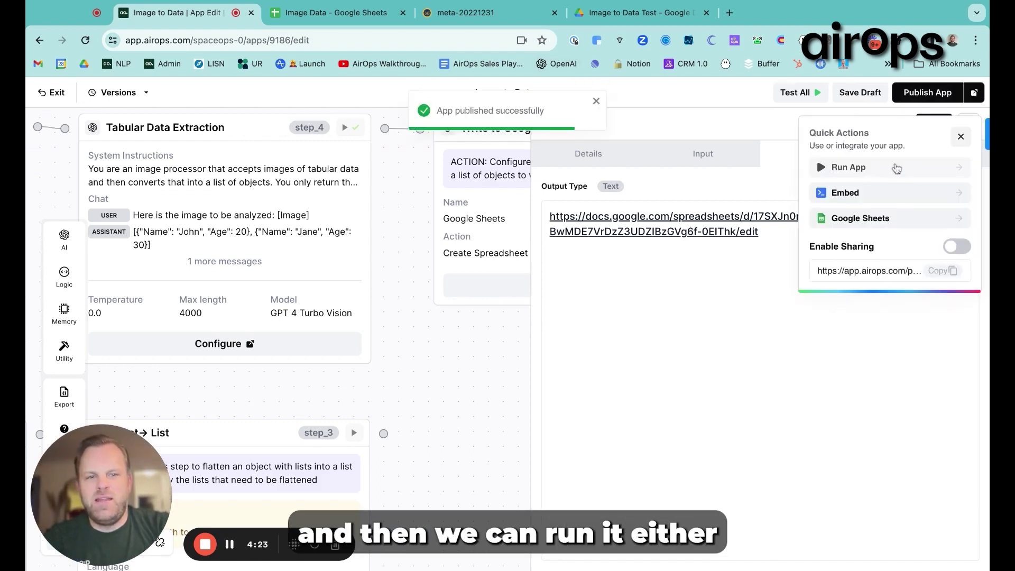
left_click(895, 168)
left_click(562, 344)
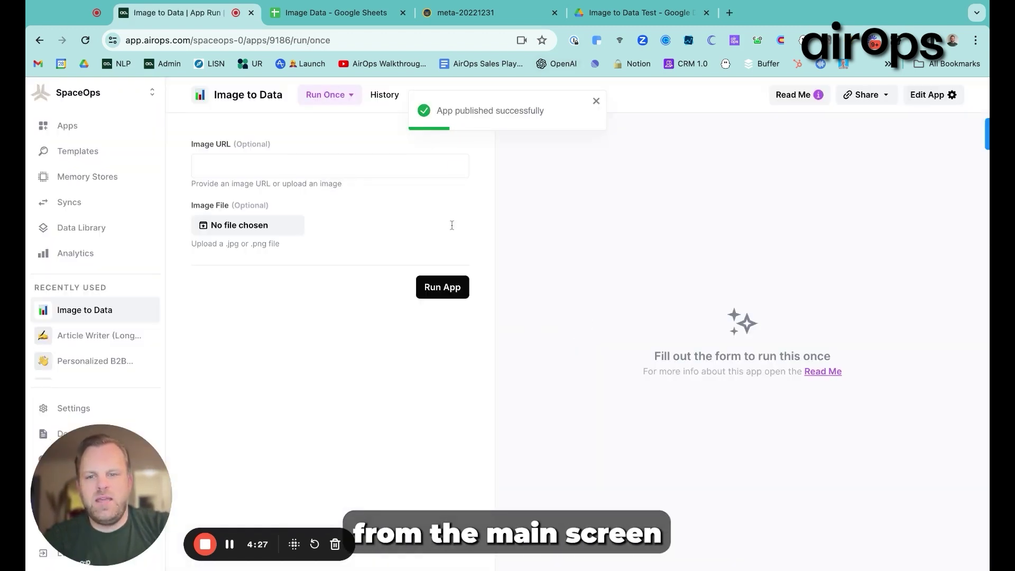
left_click(340, 105)
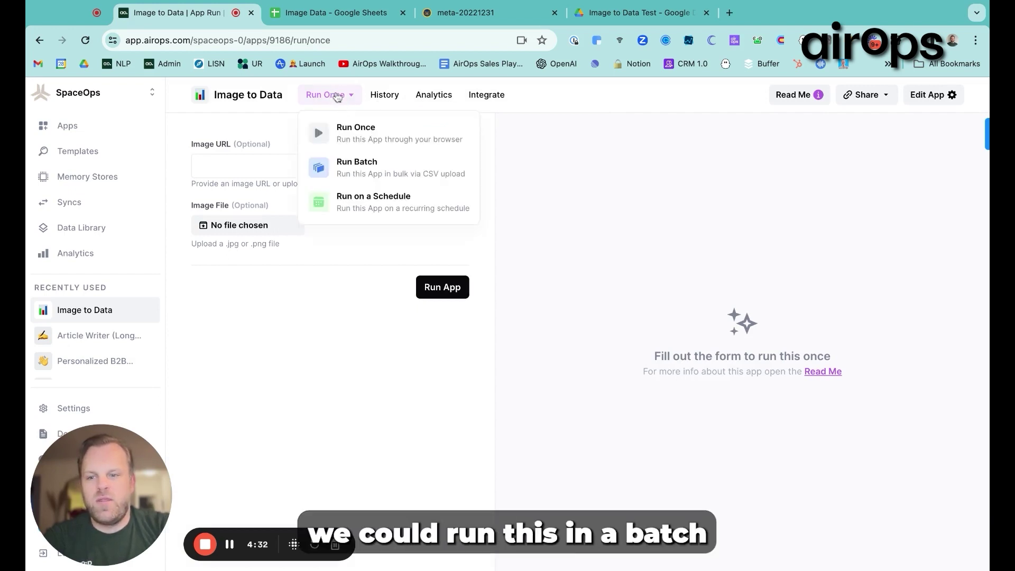